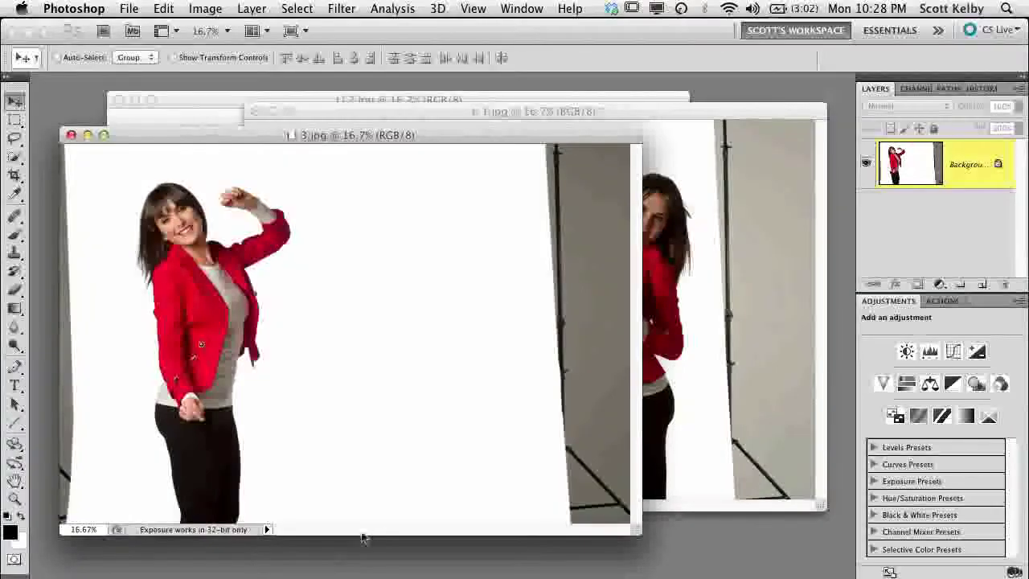
Rearrange the overlapping document windows of 3.jpg, 1.jpg and 2.jpg, bringing 2.jpg to the front.
{"action": "left_click_drag", "start_coordinate": [504, 135], "coordinate": [488, 173]}
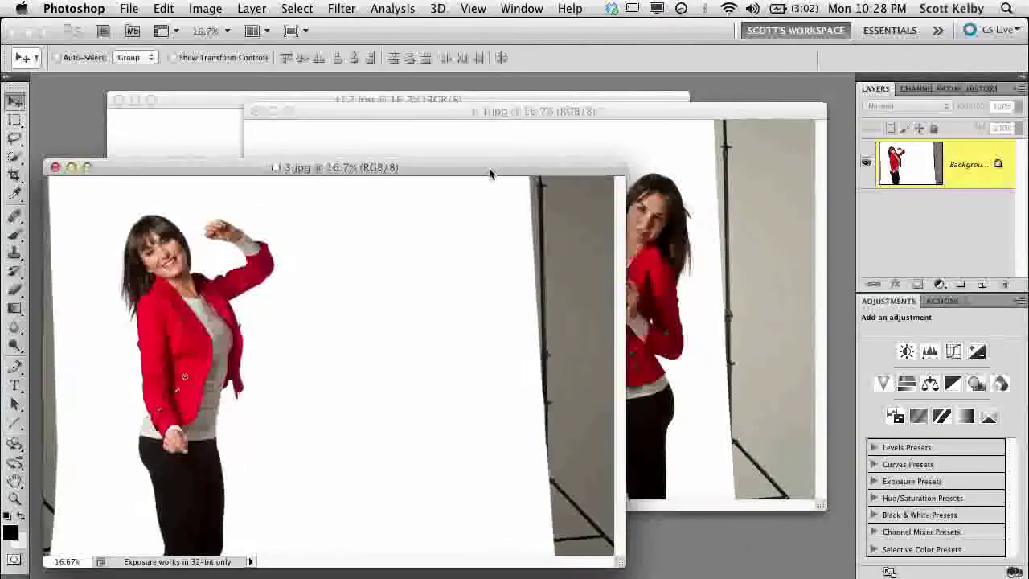
{"action": "left_click_drag", "start_coordinate": [528, 114], "coordinate": [551, 150]}
{"action": "left_click_drag", "start_coordinate": [535, 107], "coordinate": [551, 113]}
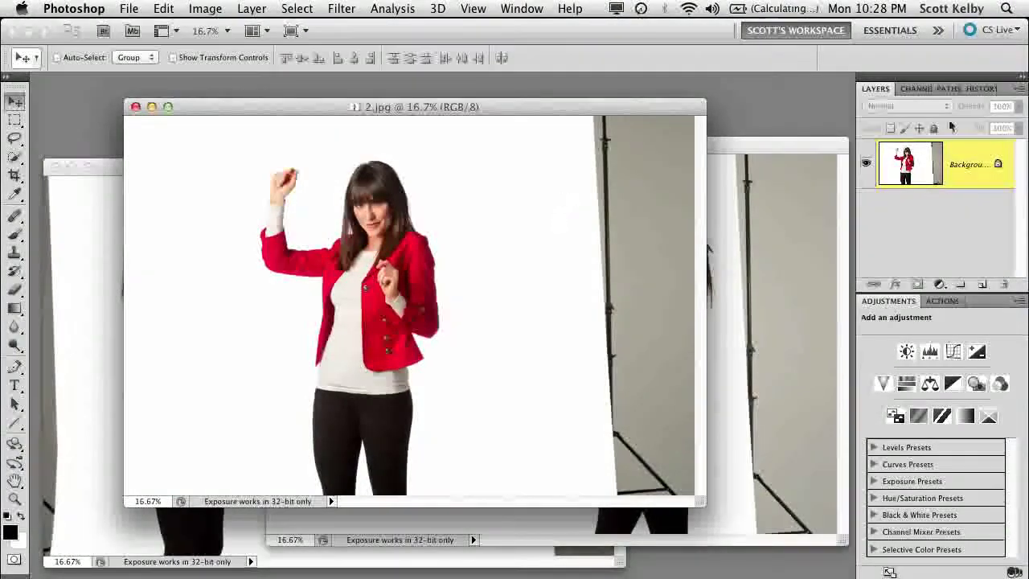
Unlock the Background layer of 2.jpg and shift the photo right so the woman stands in the middle of the canvas.
{"action": "double_click", "coordinate": [977, 170]}
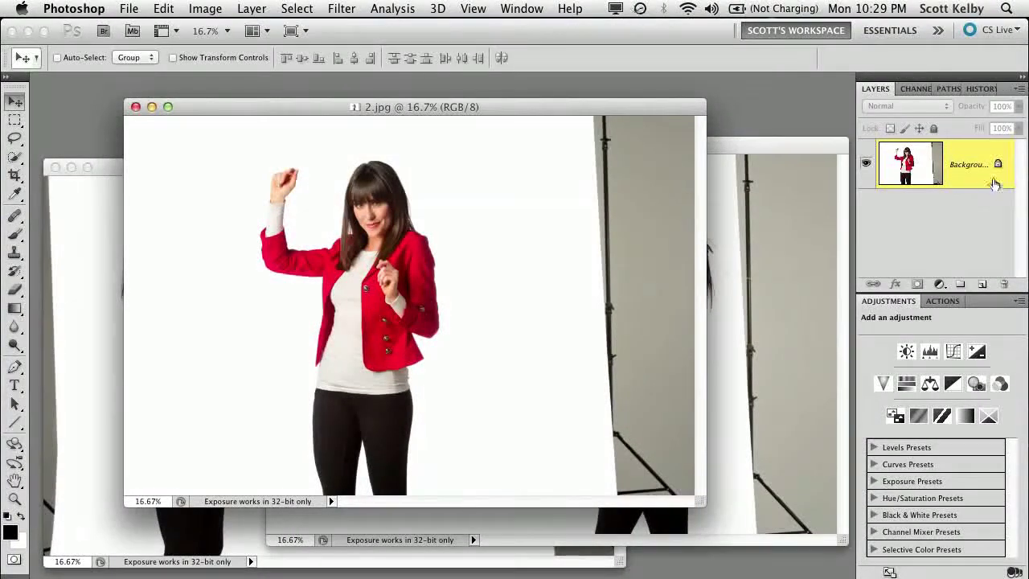
{"action": "left_click_drag", "start_coordinate": [998, 163], "coordinate": [1009, 285]}
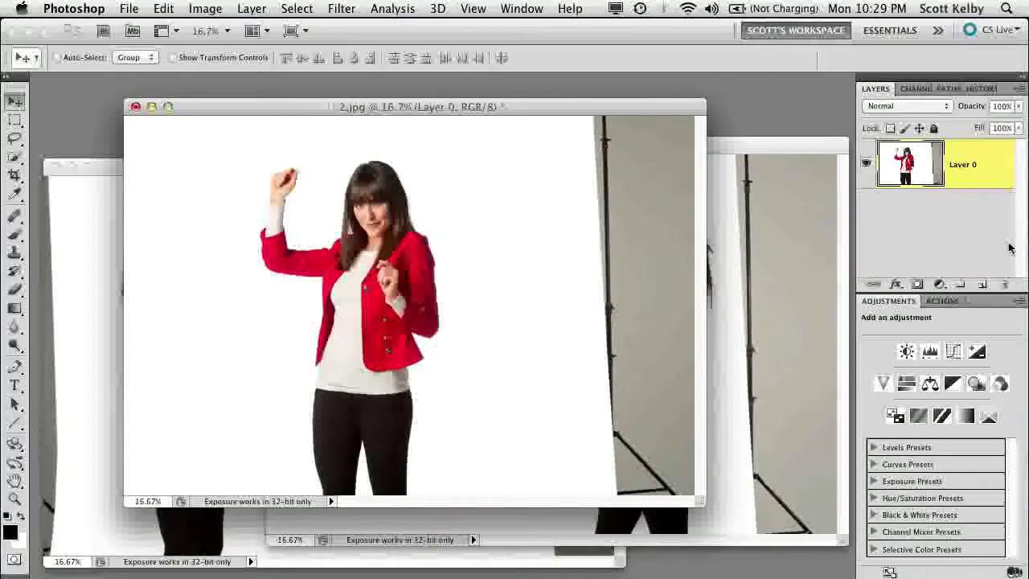
{"action": "left_click_drag", "start_coordinate": [380, 288], "coordinate": [419, 290]}
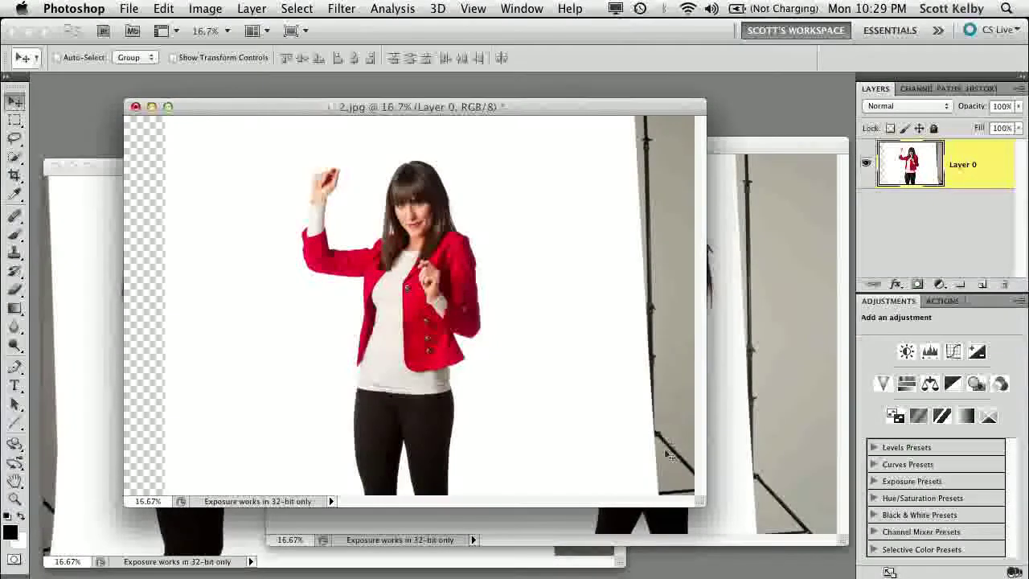
Select a tall strip of white backdrop beside the transparent gap and stretch it with Free Transform to the canvas's left edge, then deselect.
{"action": "left_click", "coordinate": [15, 119]}
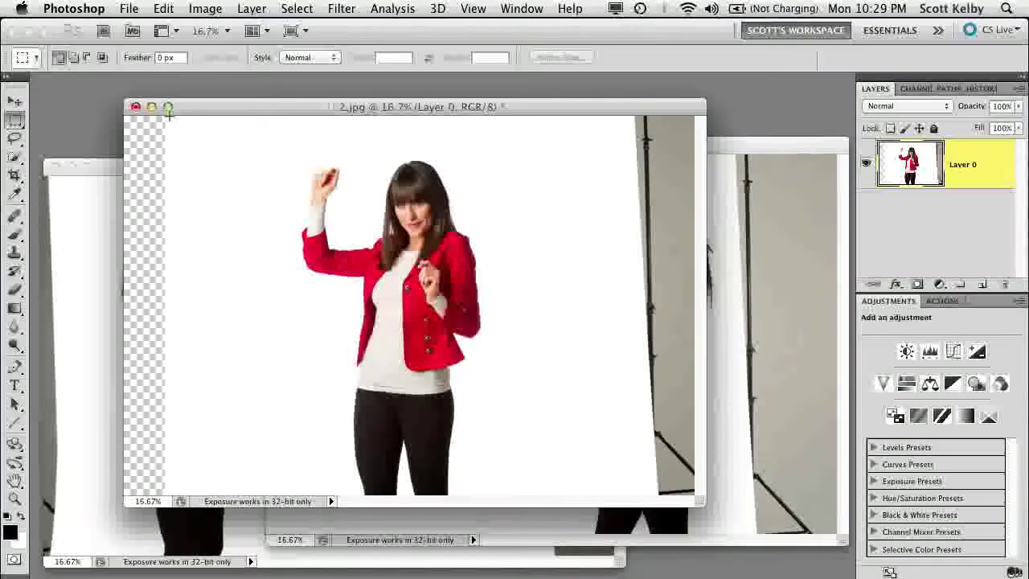
{"action": "left_click_drag", "start_coordinate": [194, 352], "coordinate": [201, 514]}
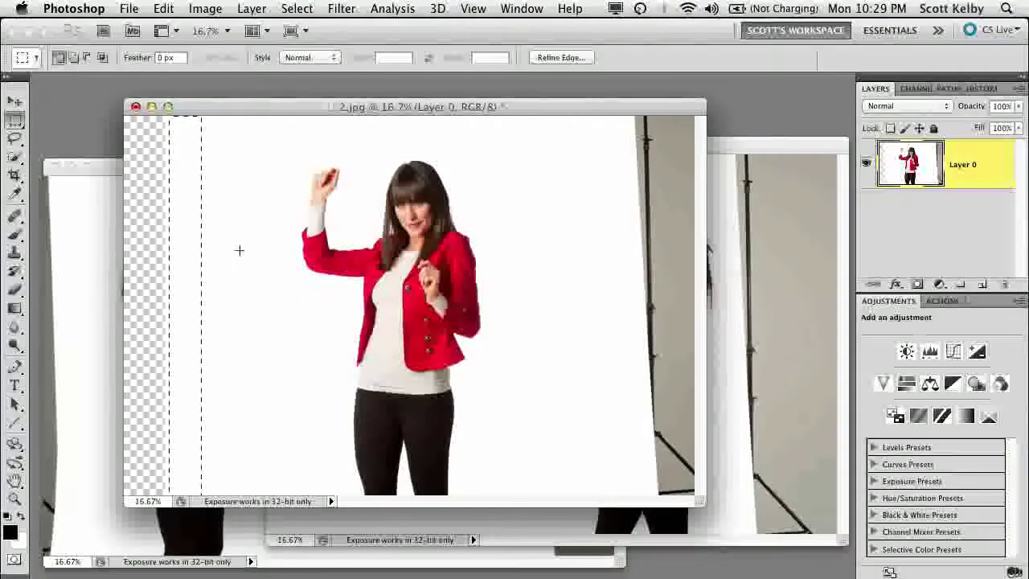
{"action": "key", "text": "super+t"}
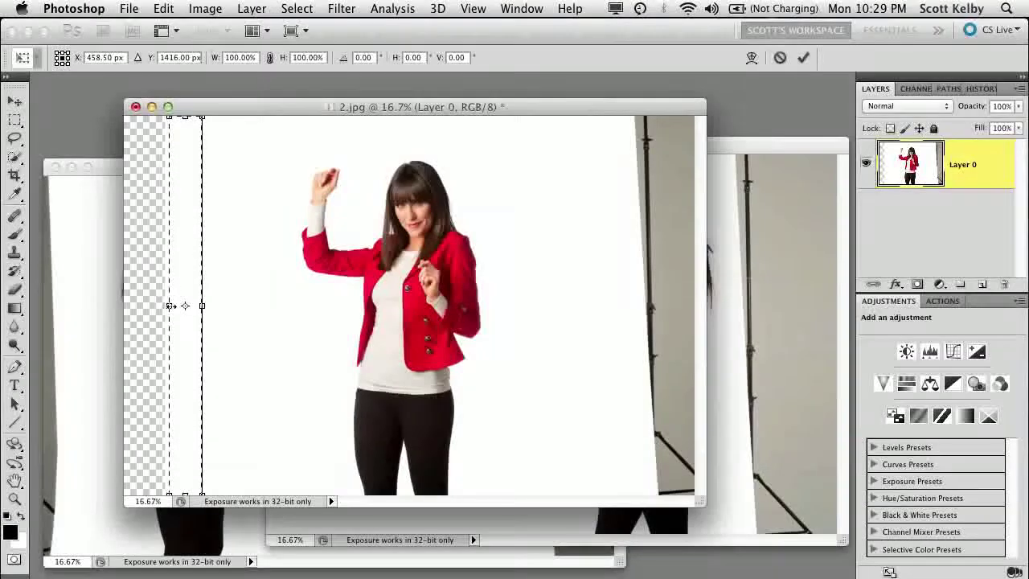
{"action": "left_click_drag", "start_coordinate": [170, 305], "coordinate": [121, 306]}
{"action": "key", "text": "Return"}
{"action": "key", "text": "super+d"}
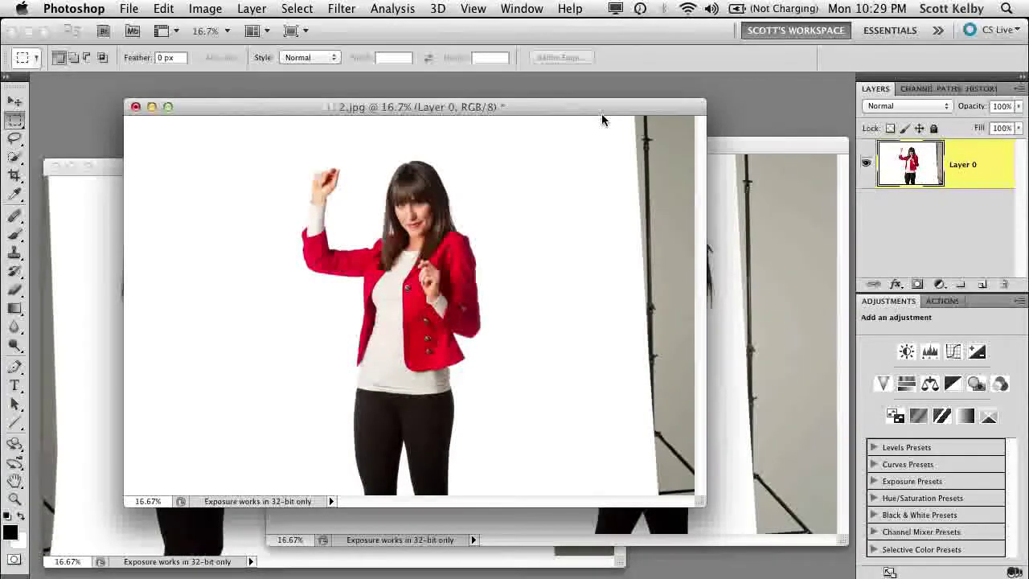
Select a tall strip of white backdrop right of the woman and stretch it over the light stand to the canvas's right edge.
{"action": "left_click_drag", "start_coordinate": [602, 116], "coordinate": [621, 488]}
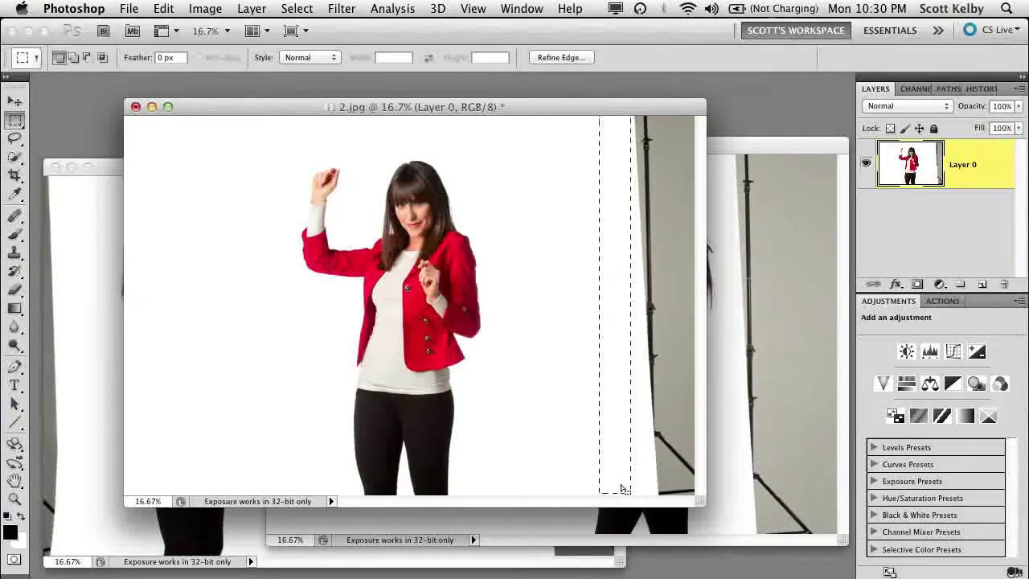
{"action": "key", "text": "ctrl+t"}
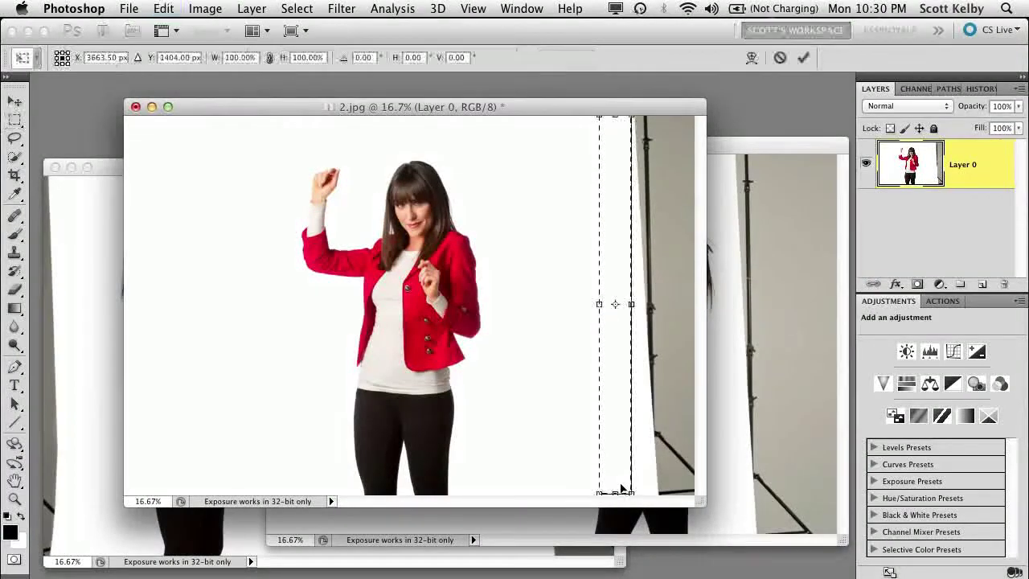
{"action": "left_click_drag", "start_coordinate": [633, 304], "coordinate": [699, 304]}
{"action": "key", "text": "Return"}
{"action": "key", "text": "ctrl+d"}
Select the small lower-right corner area of the photo, run Free Transform on it to finish covering the backdrop's edge, and deselect.
{"action": "left_click_drag", "start_coordinate": [637, 480], "coordinate": [702, 487]}
{"action": "key", "text": "ctrl+t"}
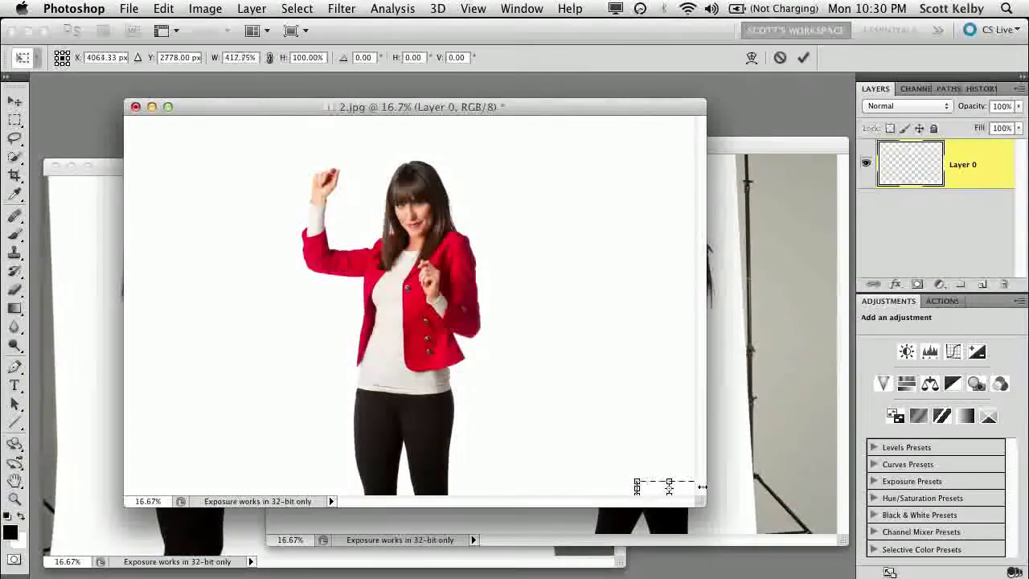
{"action": "key", "text": "Return"}
{"action": "key", "text": "ctrl+d"}
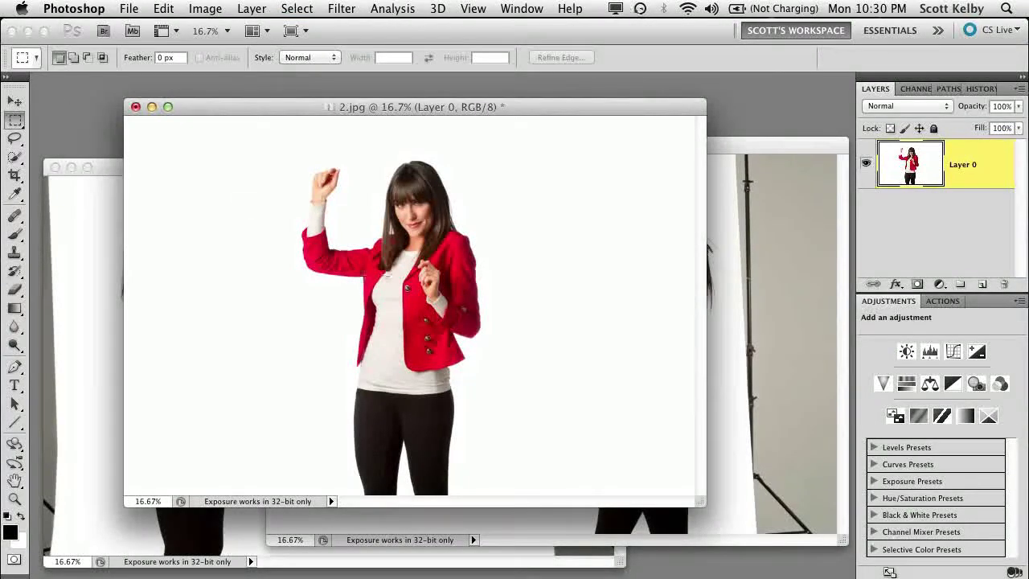
Bring the photo from 3.jpg into 2.jpg as a new layer with the Move tool.
{"action": "left_click", "coordinate": [16, 100]}
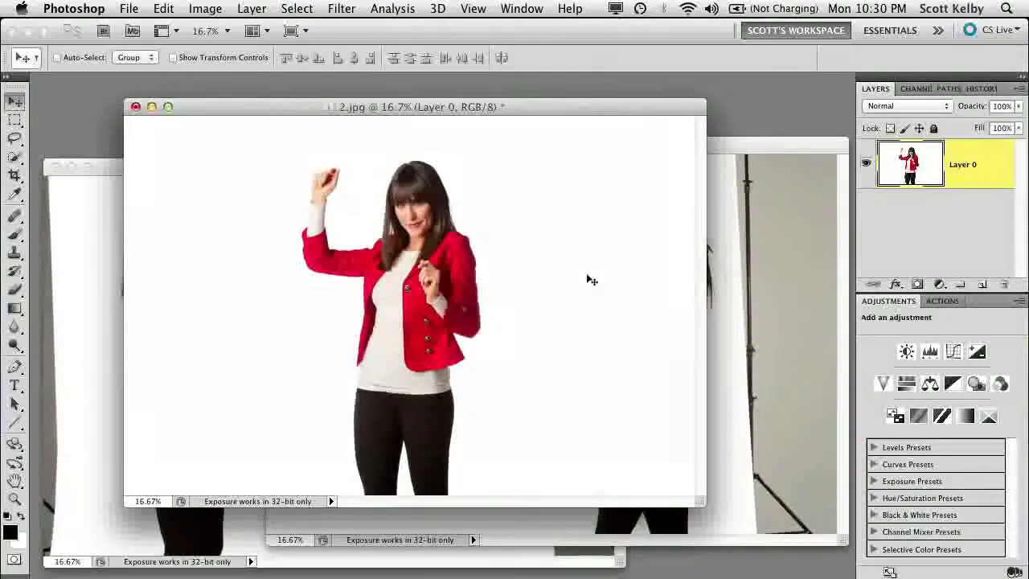
{"action": "left_click", "coordinate": [100, 269]}
{"action": "left_click_drag", "start_coordinate": [163, 168], "coordinate": [214, 173]}
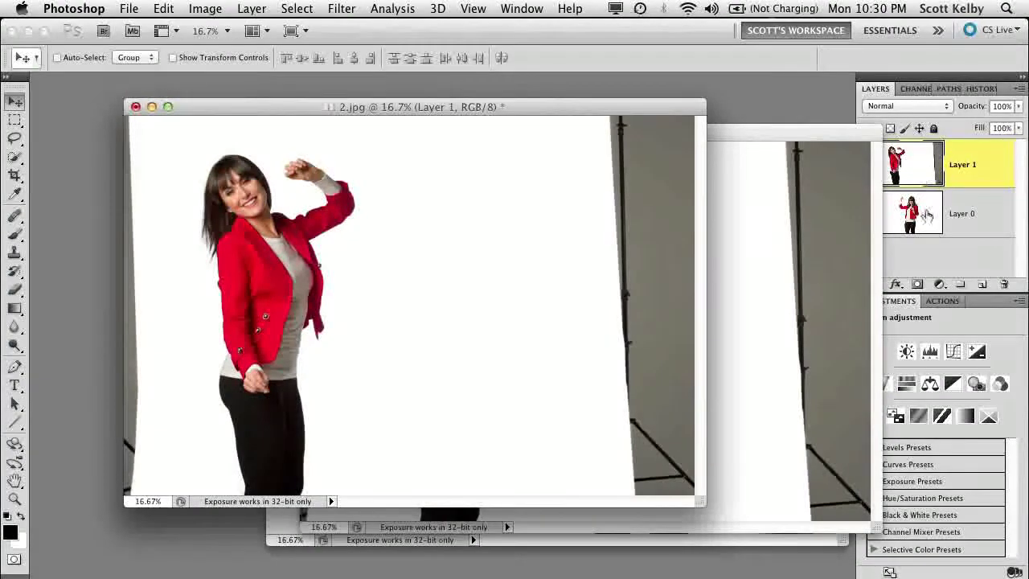
Lower Layer 1's opacity to 57% and move it left until its woman clears the middle one.
{"action": "left_click", "coordinate": [1018, 106]}
{"action": "left_click_drag", "start_coordinate": [1012, 124], "coordinate": [984, 127]}
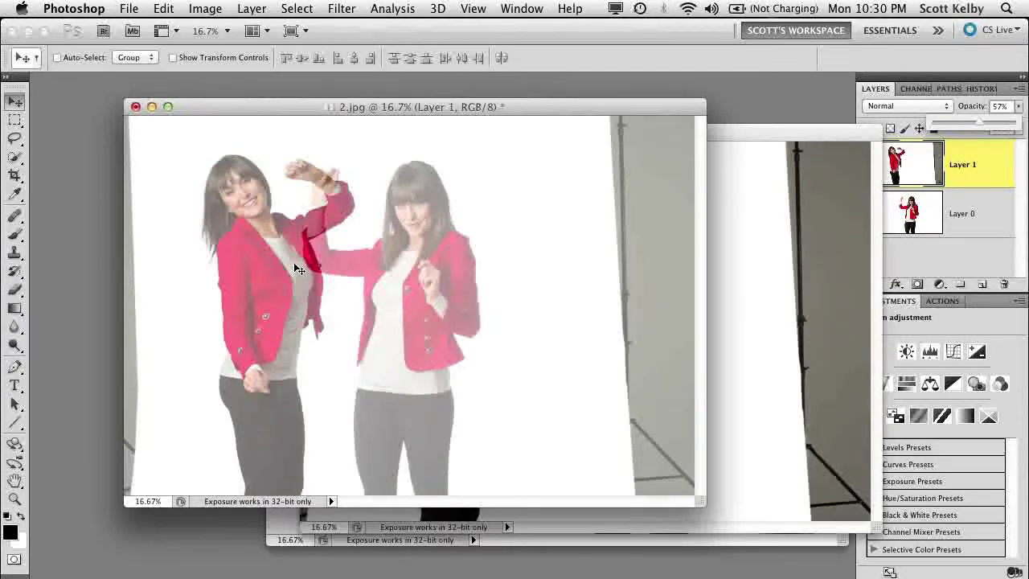
{"action": "left_click_drag", "start_coordinate": [323, 282], "coordinate": [268, 291]}
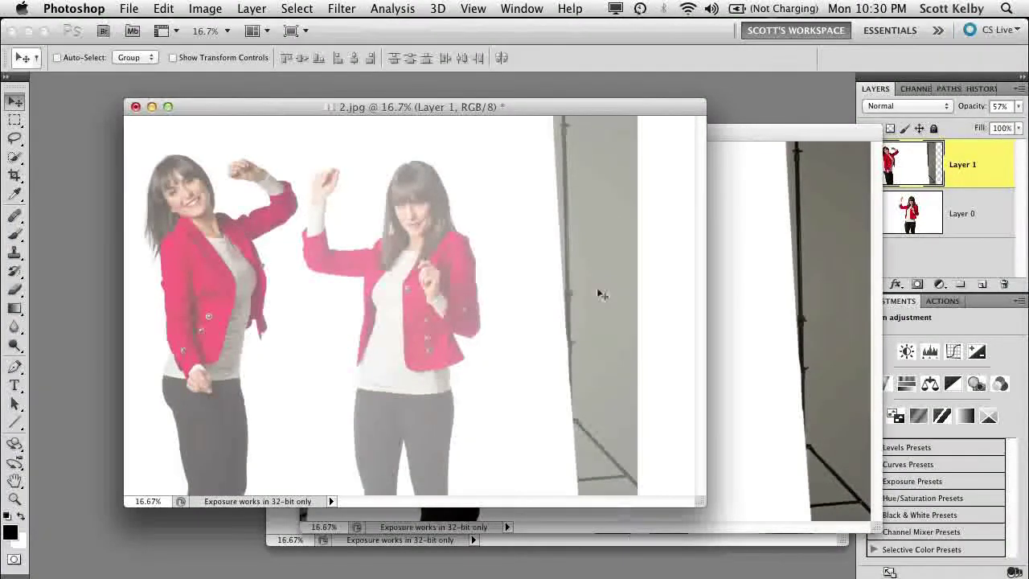
Delete everything to the right of the woman on Layer 1 with a rectangular selection, deselect, and restore the layer's full opacity.
{"action": "left_click", "coordinate": [15, 119]}
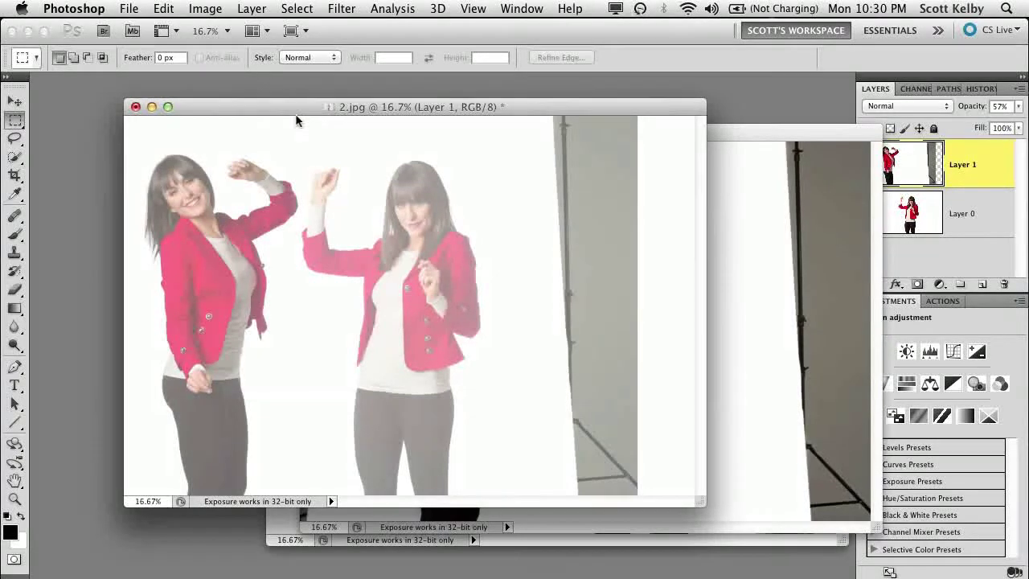
{"action": "left_click_drag", "start_coordinate": [302, 117], "coordinate": [663, 520]}
{"action": "key", "text": "Delete"}
{"action": "key", "text": "super+d"}
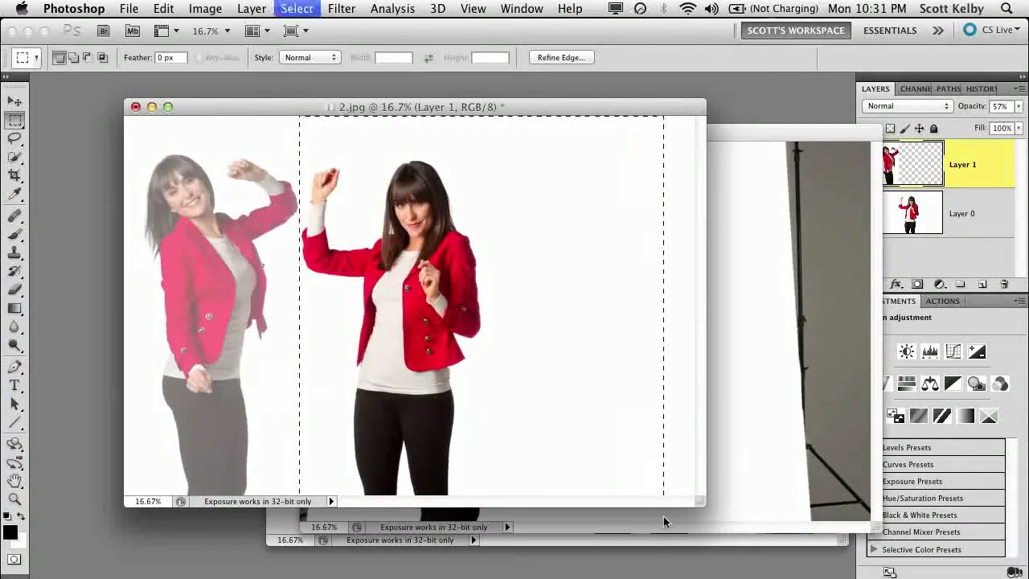
{"action": "left_click_drag", "start_coordinate": [973, 109], "coordinate": [1011, 98]}
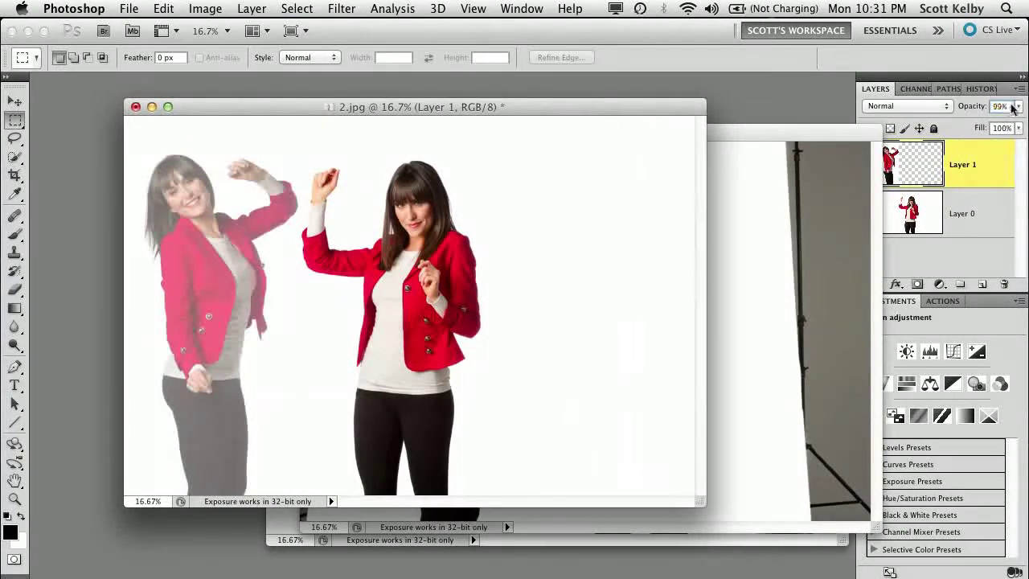
Bring 1.jpg forward and copy its photo into 2.jpg as a new top layer with the Move tool.
{"action": "left_click", "coordinate": [834, 135]}
{"action": "left_click", "coordinate": [793, 140]}
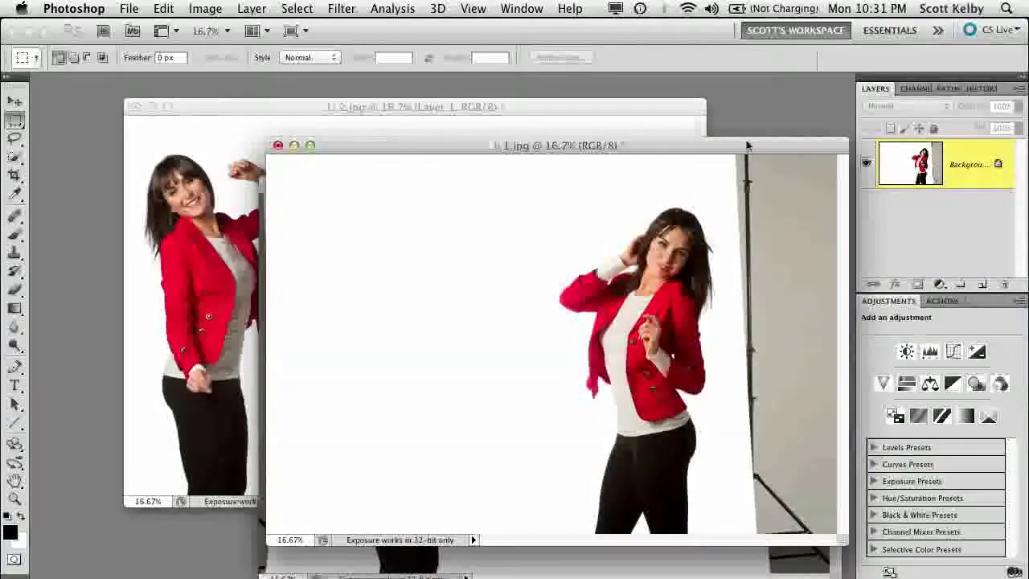
{"action": "key", "text": "v"}
{"action": "left_click_drag", "start_coordinate": [746, 145], "coordinate": [714, 183]}
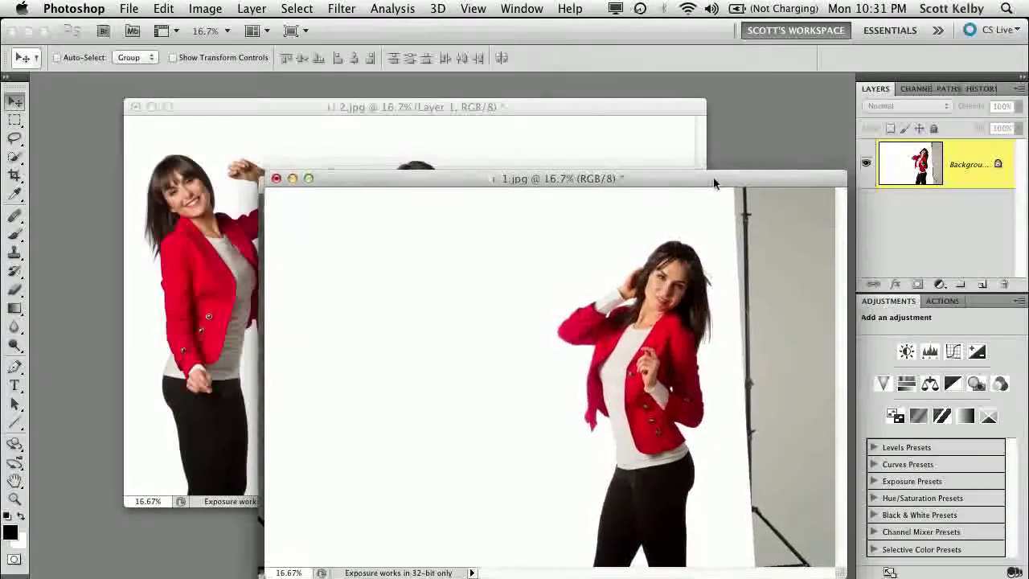
{"action": "left_click_drag", "start_coordinate": [618, 233], "coordinate": [611, 160]}
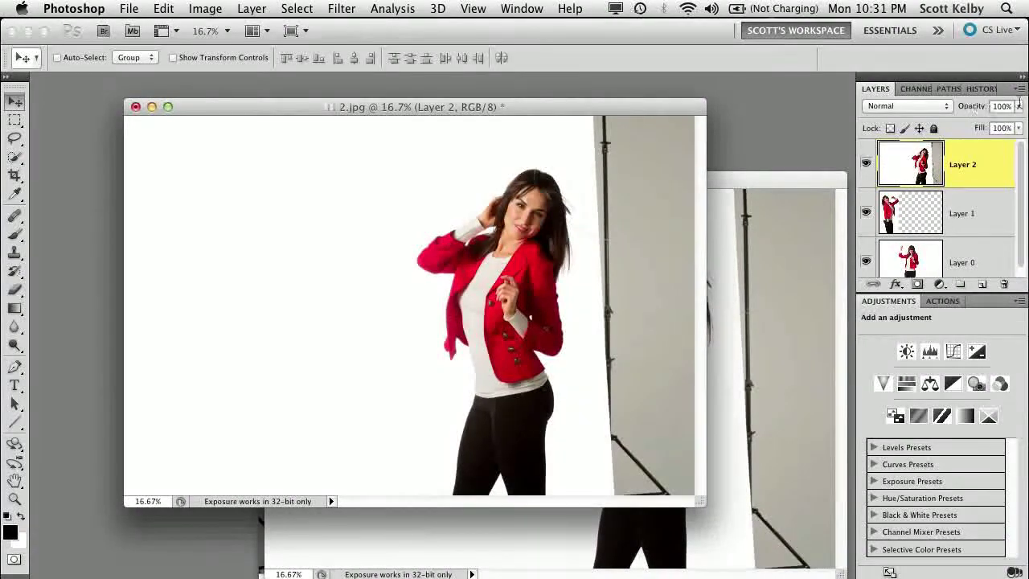
Lower Layer 2's opacity to 49% and move it right until its woman clears the middle one.
{"action": "left_click_drag", "start_coordinate": [1020, 107], "coordinate": [973, 123]}
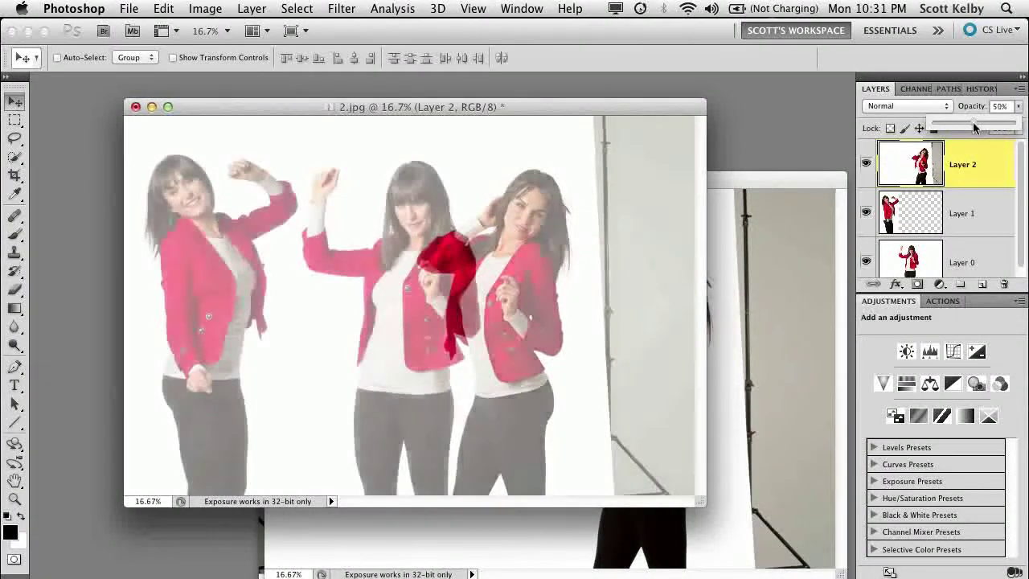
{"action": "left_click", "coordinate": [523, 280]}
{"action": "left_click_drag", "start_coordinate": [529, 279], "coordinate": [595, 273]}
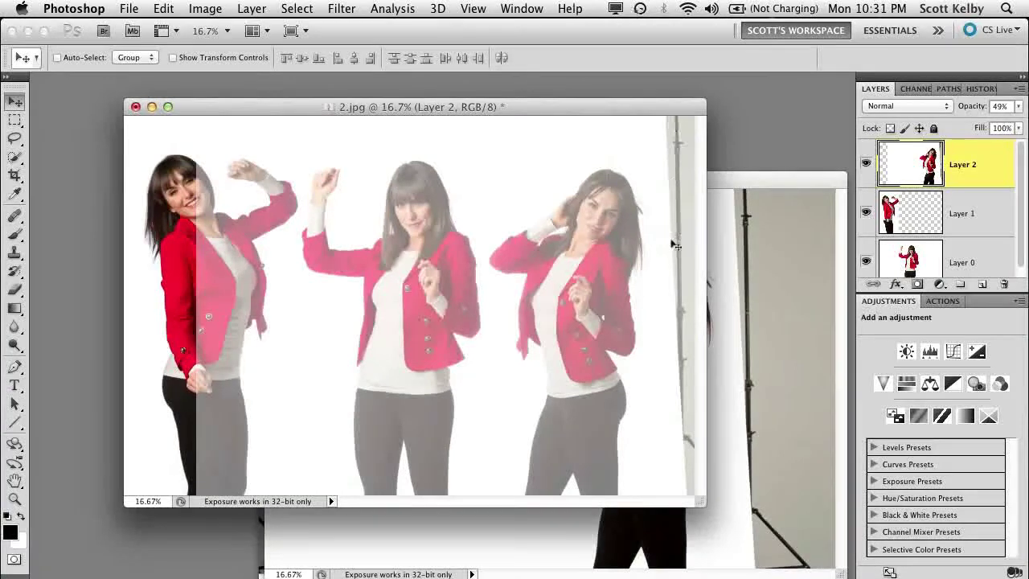
Select the strip with the light stand along Layer 2's right edge, delete it, and deselect.
{"action": "left_click", "coordinate": [16, 120]}
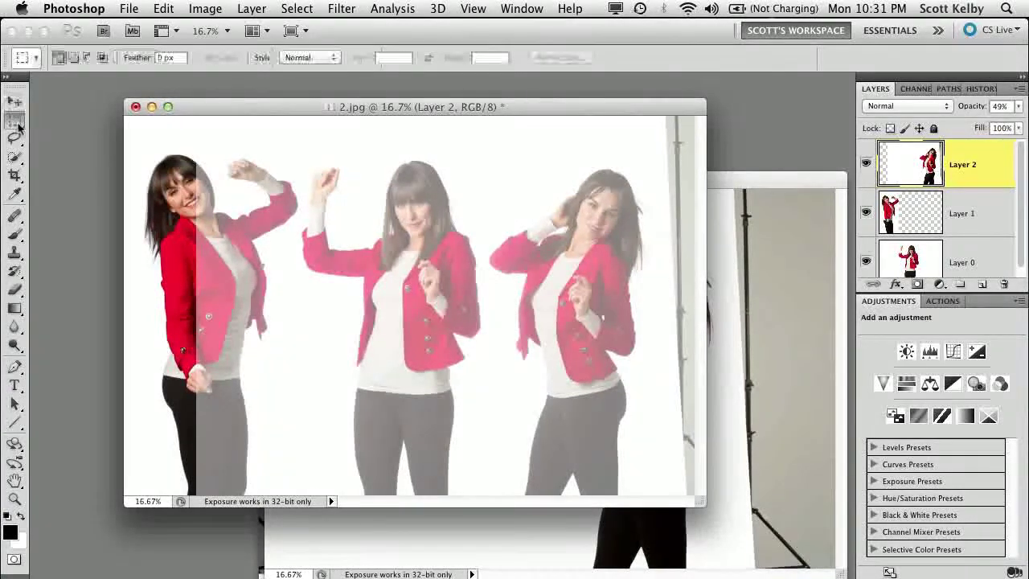
{"action": "left_click_drag", "start_coordinate": [651, 116], "coordinate": [744, 504]}
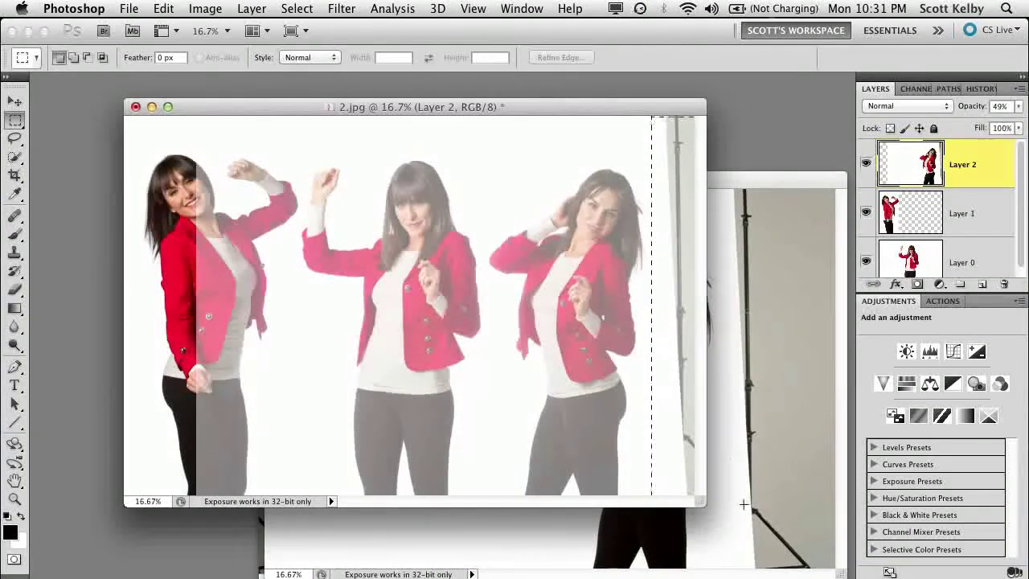
{"action": "key", "text": "Delete"}
{"action": "key", "text": "super+d"}
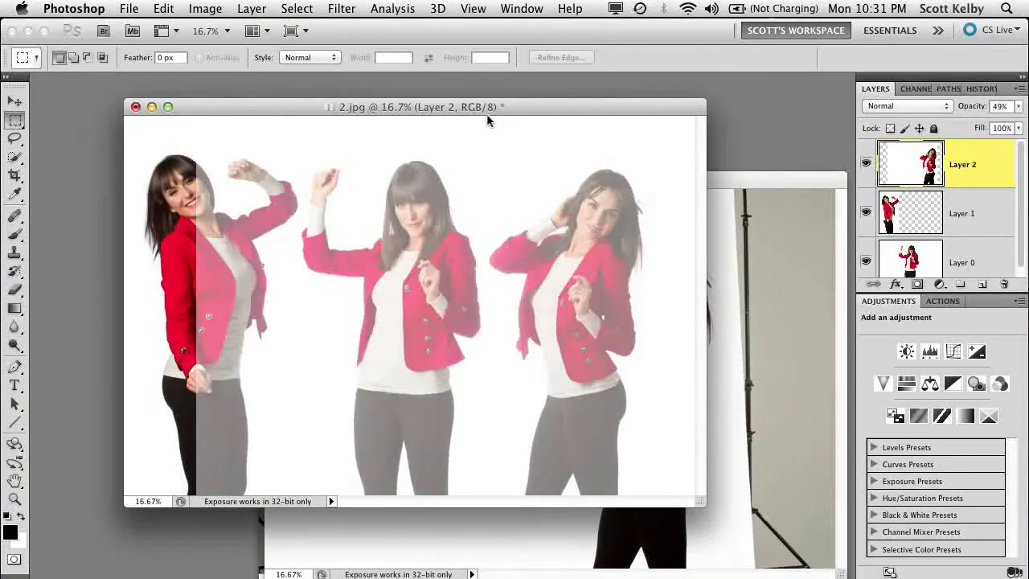
Delete the area left of the woman on Layer 2, deselect, and set the layer's opacity back to 100%.
{"action": "left_click_drag", "start_coordinate": [486, 117], "coordinate": [121, 502]}
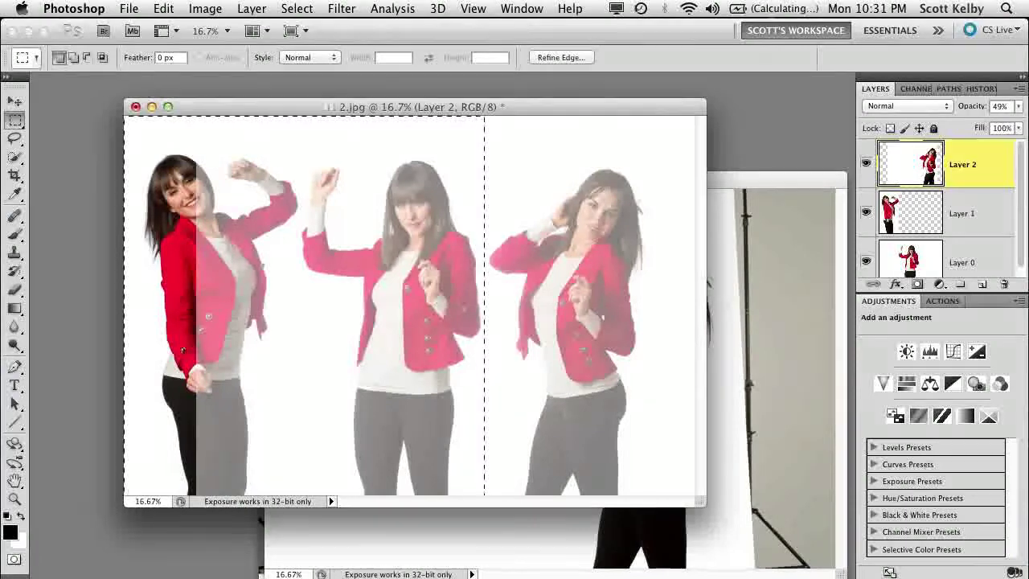
{"action": "key", "text": "Delete"}
{"action": "key", "text": "ctrl+d"}
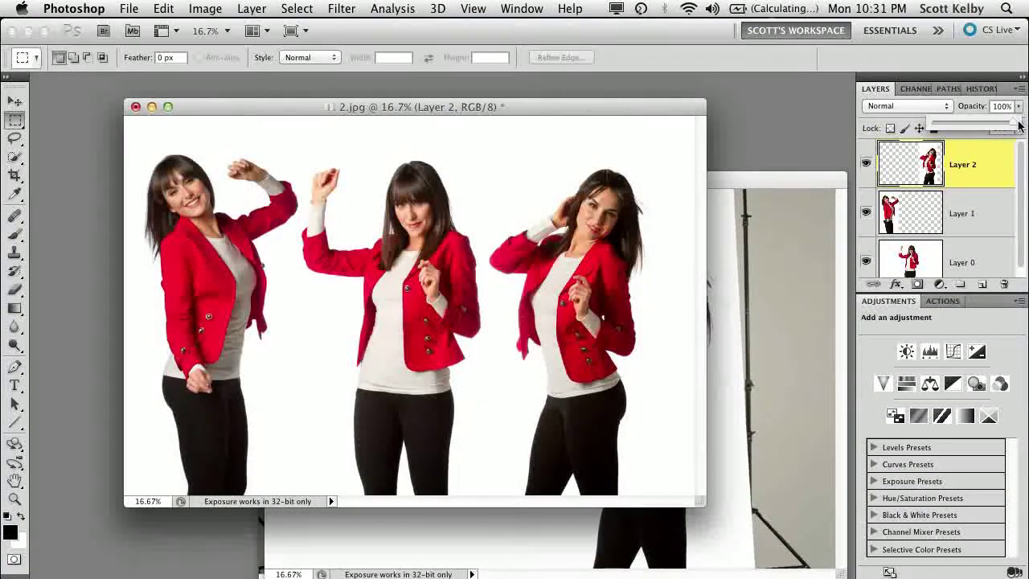
{"action": "left_click", "coordinate": [1018, 125]}
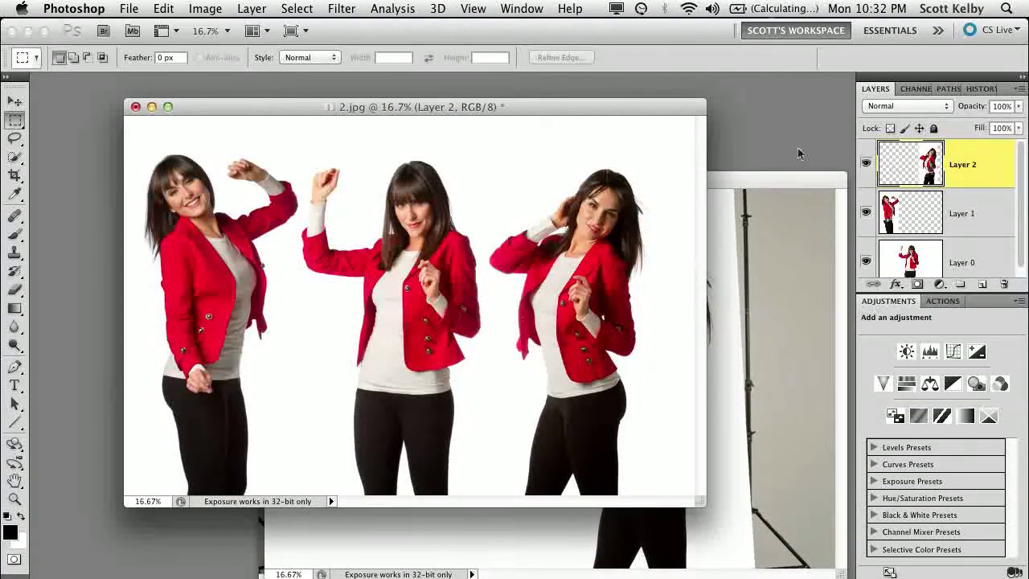
Move Layer 2 left until it overlaps the middle woman's sleeve, and check the overlap at 74% opacity before restoring 100%.
{"action": "left_click", "coordinate": [15, 101]}
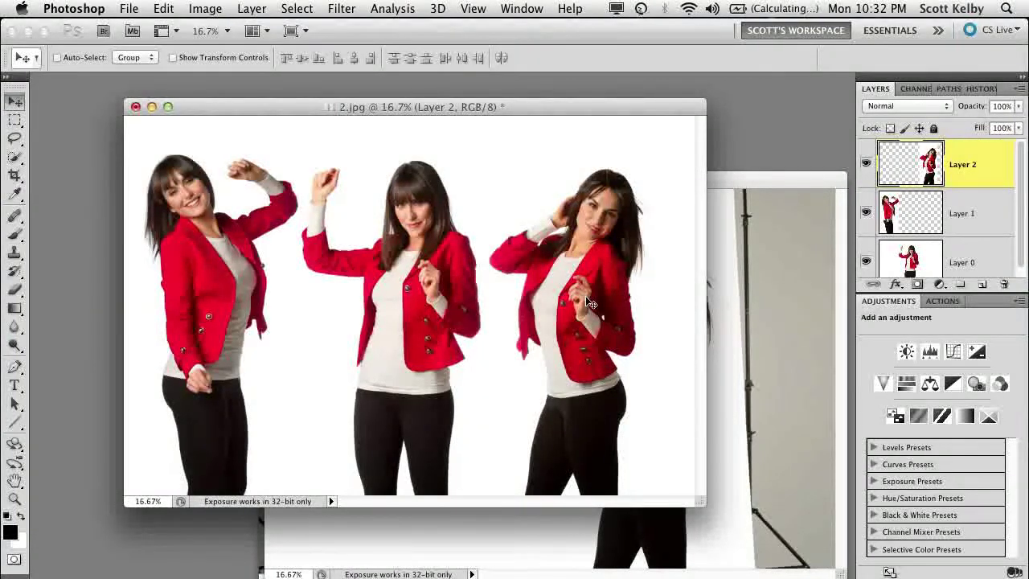
{"action": "left_click_drag", "start_coordinate": [599, 300], "coordinate": [574, 298]}
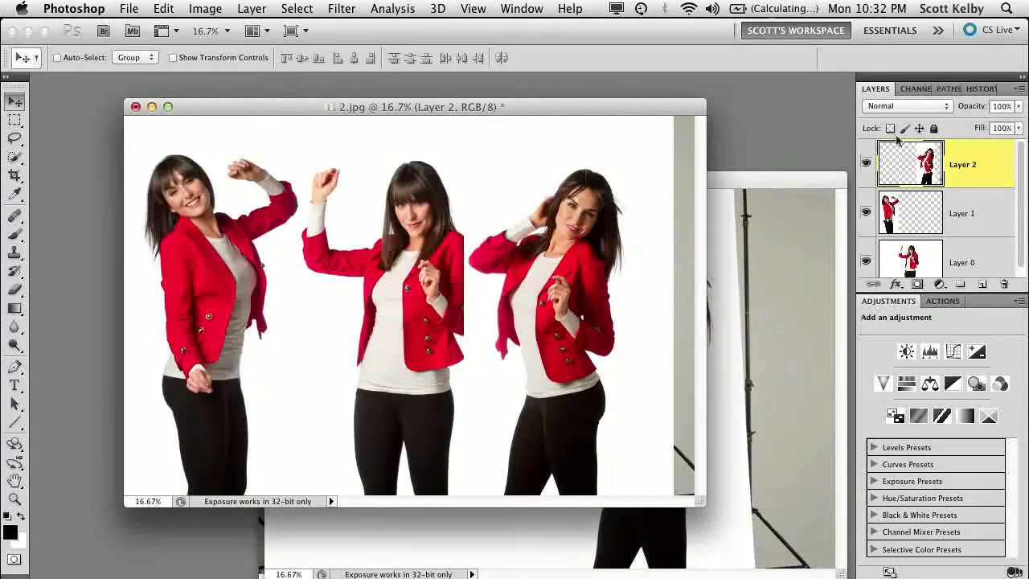
{"action": "left_click_drag", "start_coordinate": [971, 108], "coordinate": [949, 112]}
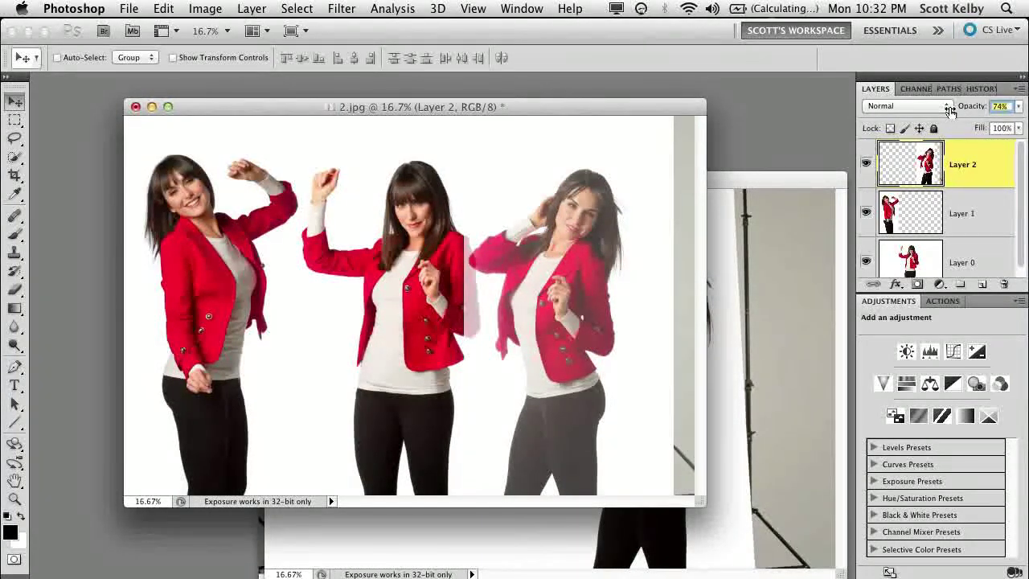
{"action": "left_click_drag", "start_coordinate": [949, 111], "coordinate": [1010, 104]}
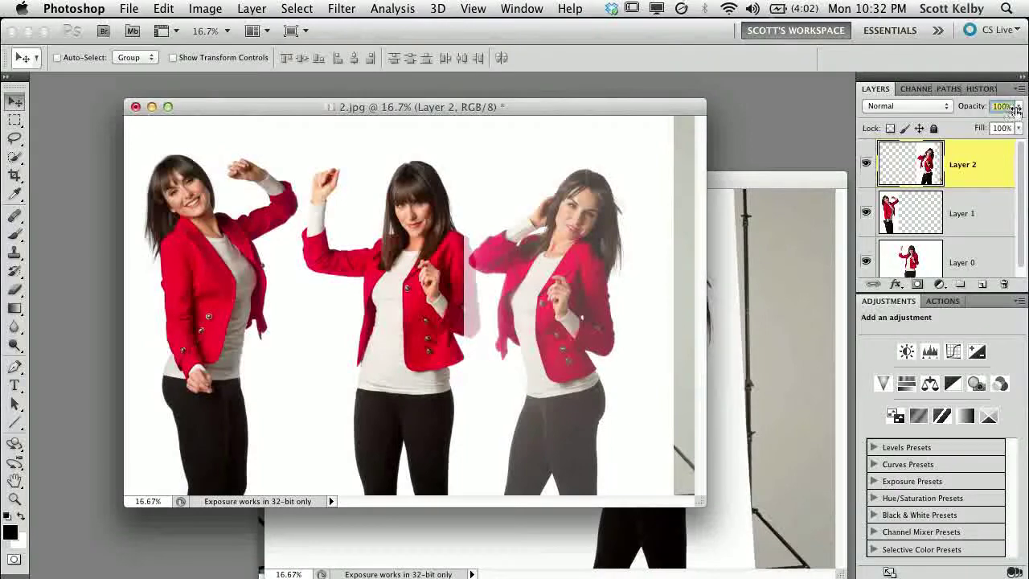
Select the leftover gray backdrop strip along the right edge of Layer 2, delete it, and deselect.
{"action": "left_click", "coordinate": [15, 120]}
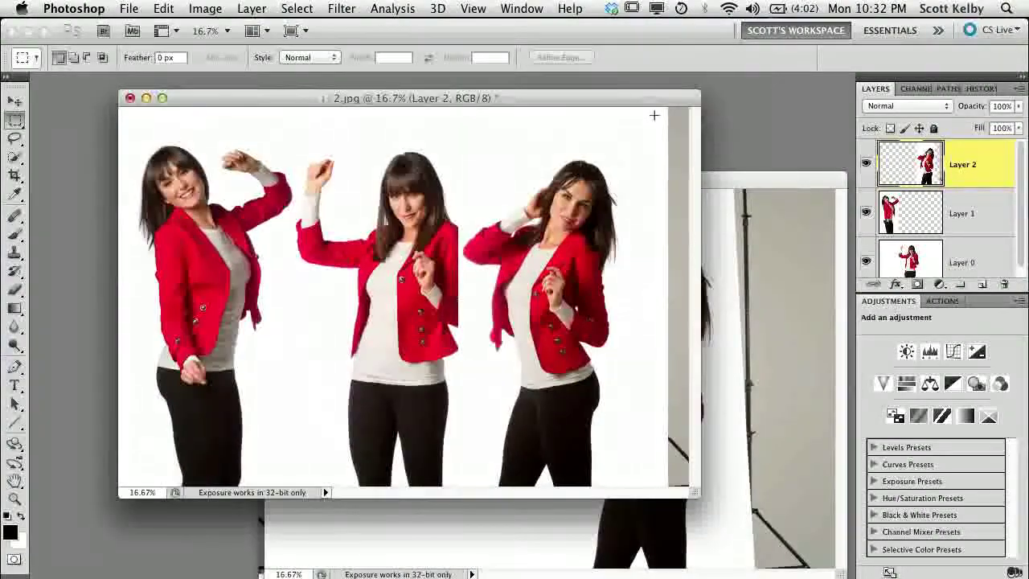
{"action": "left_click_drag", "start_coordinate": [659, 105], "coordinate": [750, 535]}
{"action": "key", "text": "Delete"}
{"action": "key", "text": "super+d"}
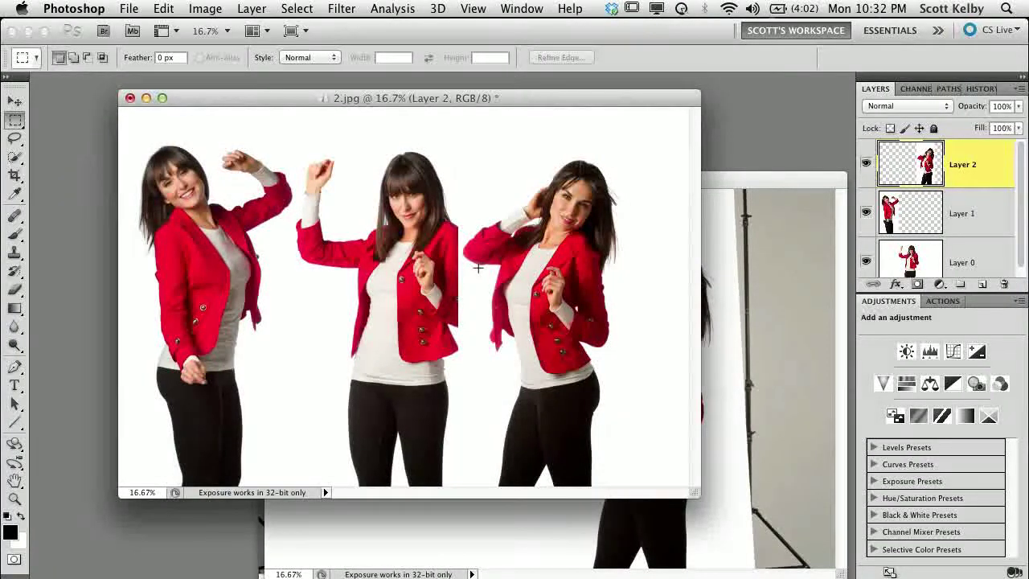
Try the Multiply blend mode on Layer 2 to blend the overlapping sleeve, and set the mode back to Normal.
{"action": "left_click", "coordinate": [904, 109]}
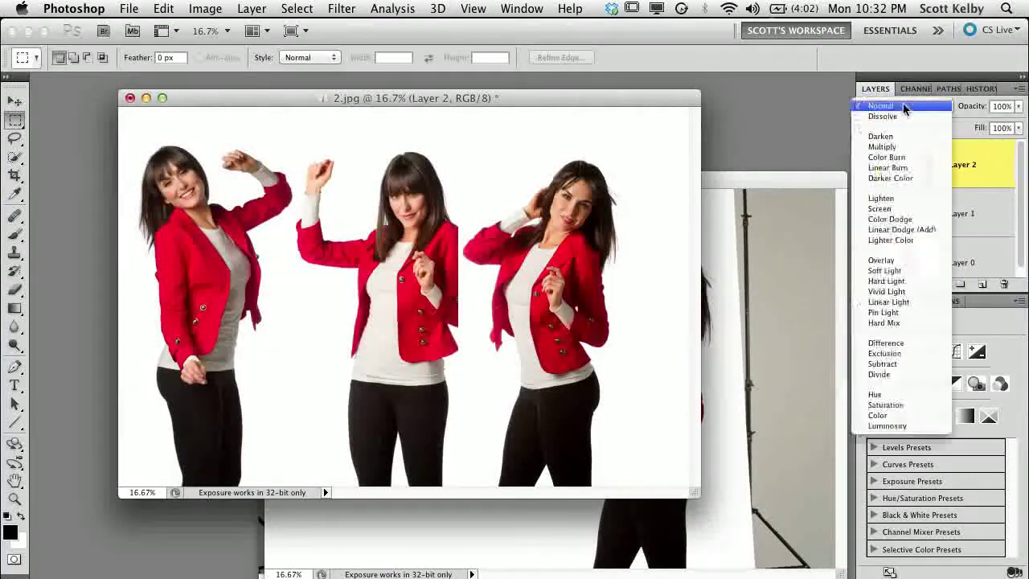
{"action": "left_click", "coordinate": [907, 147]}
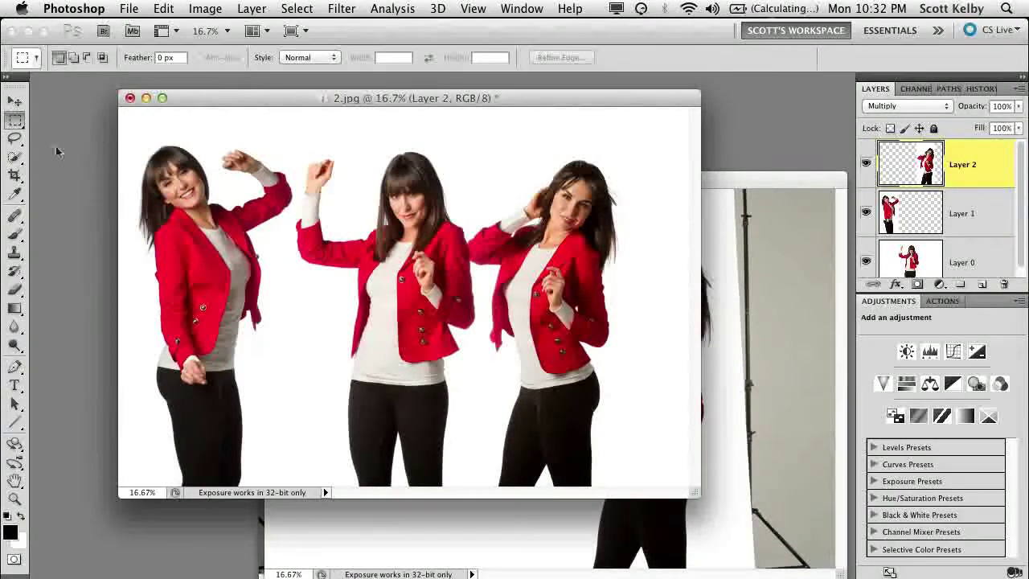
{"action": "left_click", "coordinate": [16, 97]}
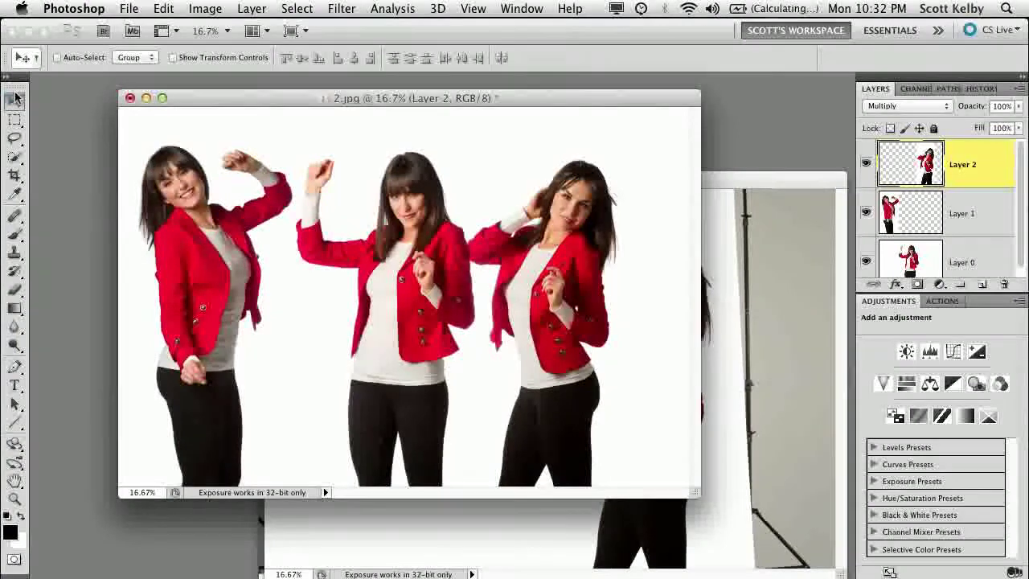
{"action": "left_click", "coordinate": [901, 108]}
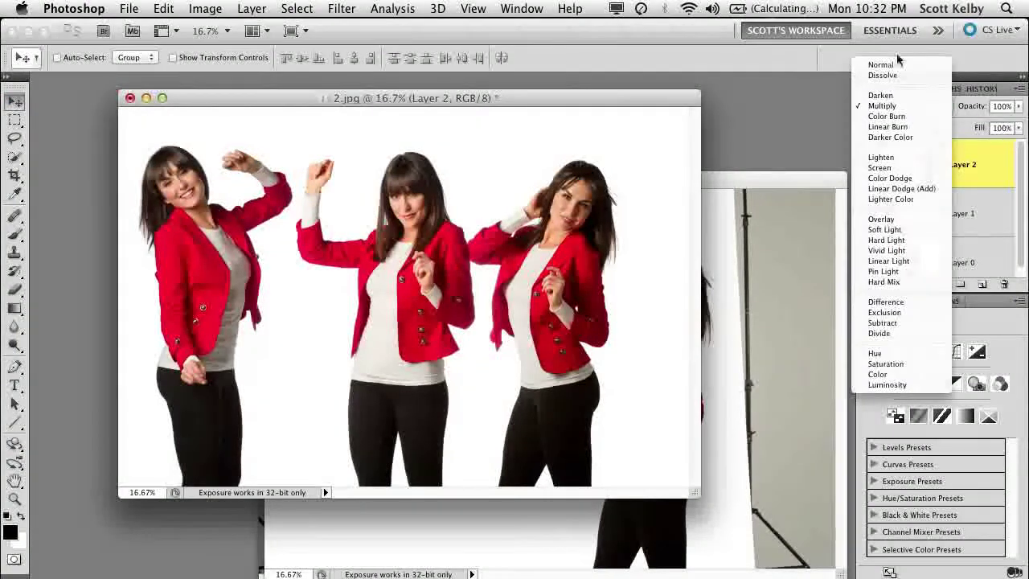
{"action": "left_click", "coordinate": [898, 64]}
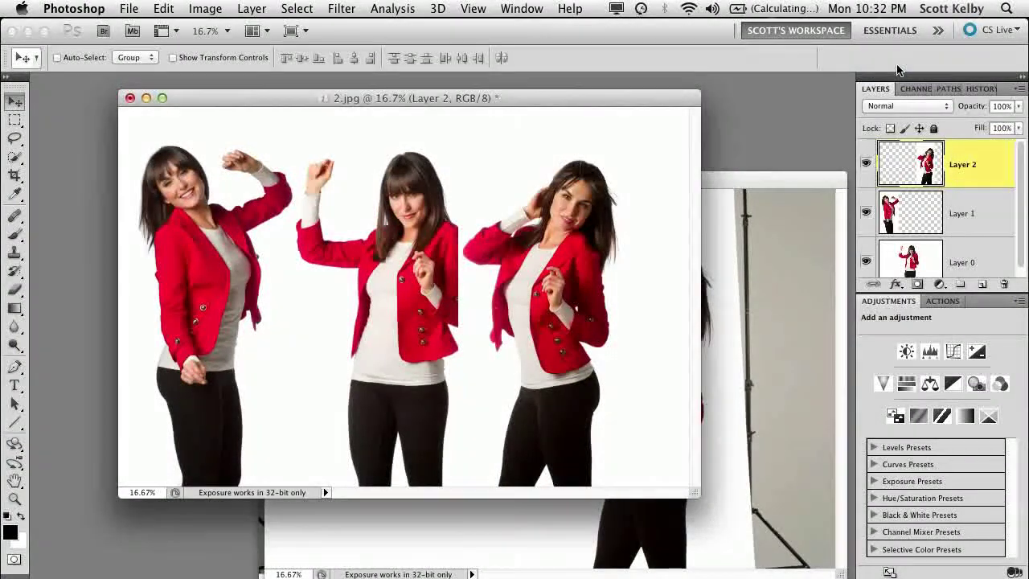
Add a layer mask to Layer 2 and paint black on it with a 90 px brush over the middle woman's hidden sleeve.
{"action": "left_click", "coordinate": [917, 285]}
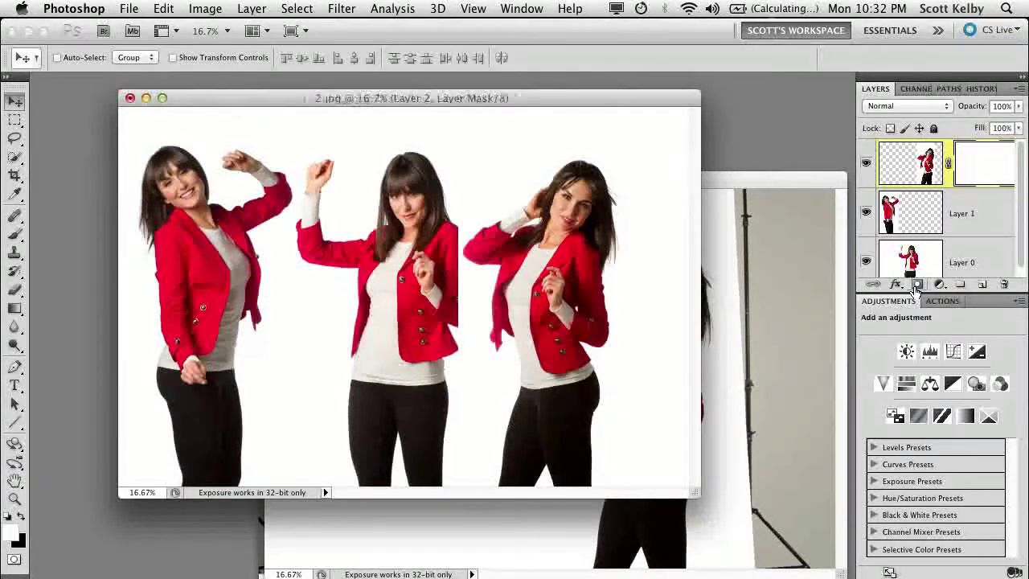
{"action": "left_click", "coordinate": [16, 233]}
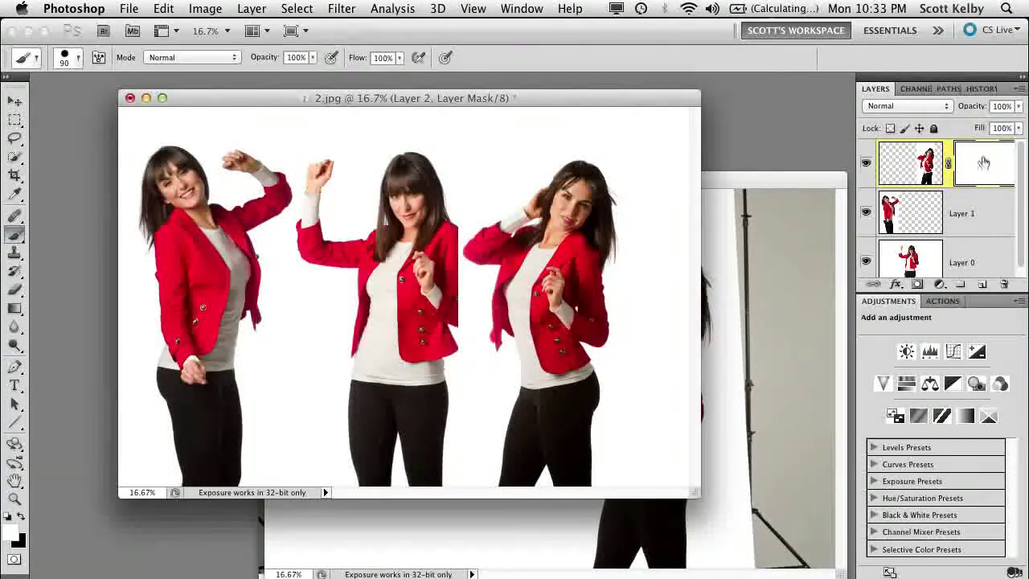
{"action": "left_click", "coordinate": [23, 518]}
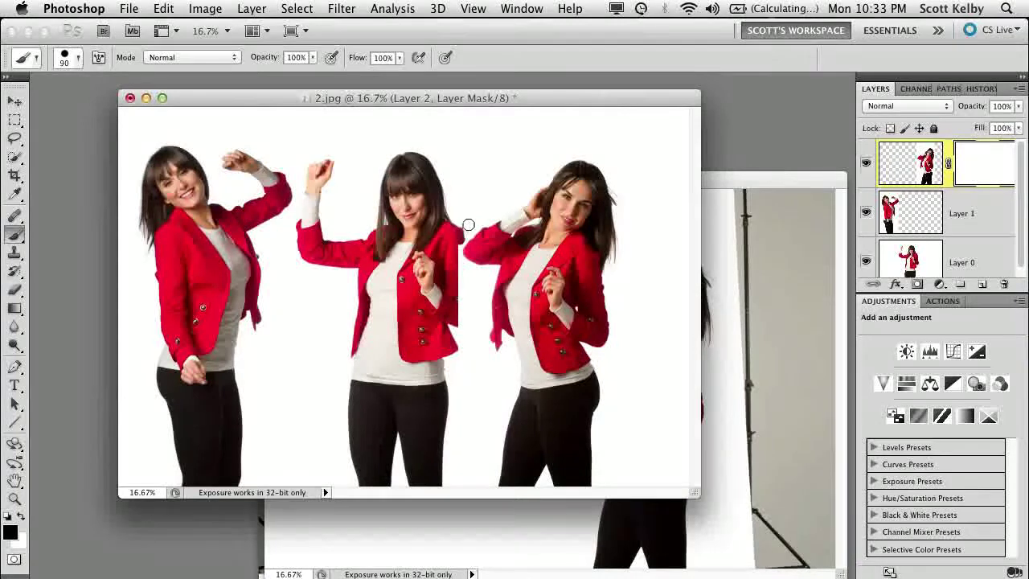
{"action": "left_click_drag", "start_coordinate": [470, 226], "coordinate": [459, 250]}
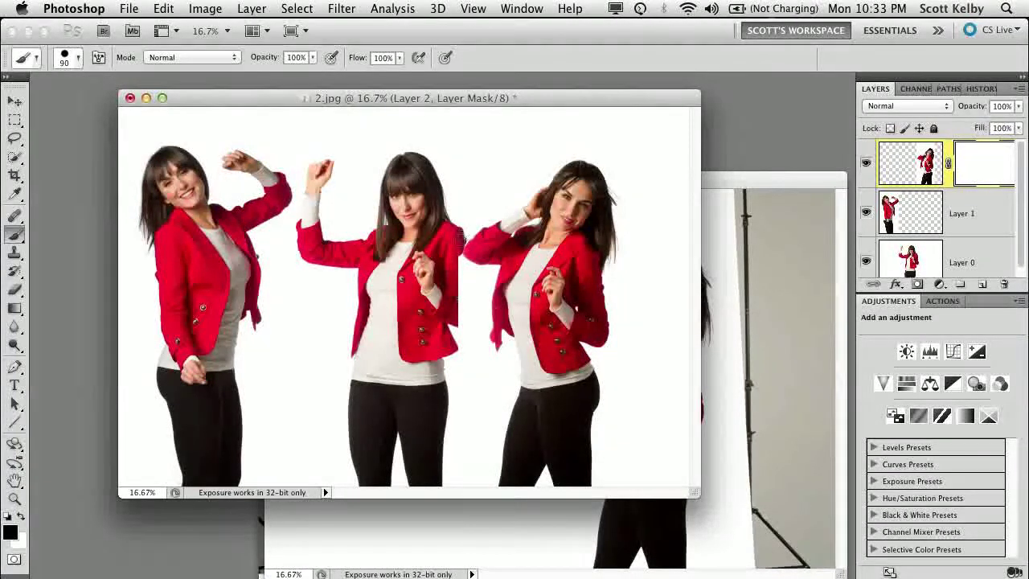
{"action": "mouse_move", "coordinate": [464, 254]}
{"action": "left_mouse_down"}
{"action": "mouse_move", "coordinate": [469, 338]}
{"action": "mouse_move", "coordinate": [473, 270]}
{"action": "left_mouse_up"}
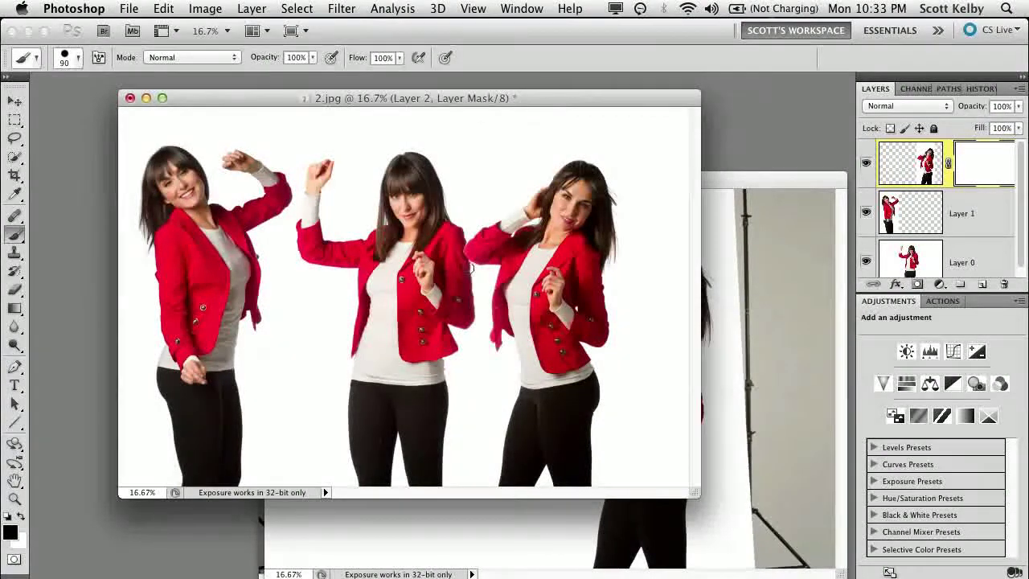